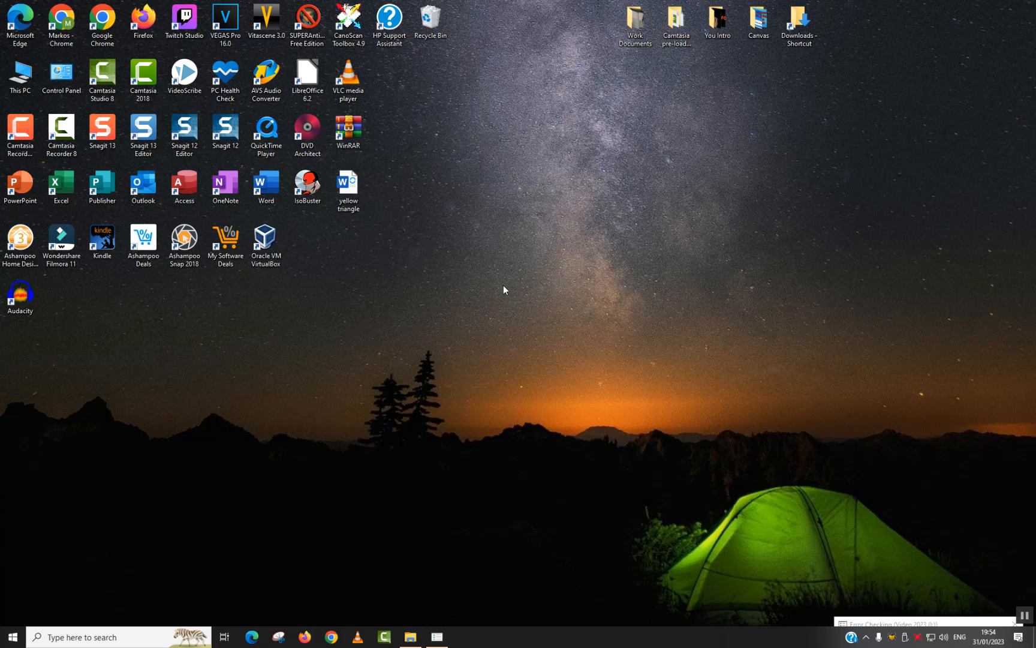
# - Search Windows for "control" and open Control Panel
pyautogui.click(7, 639)
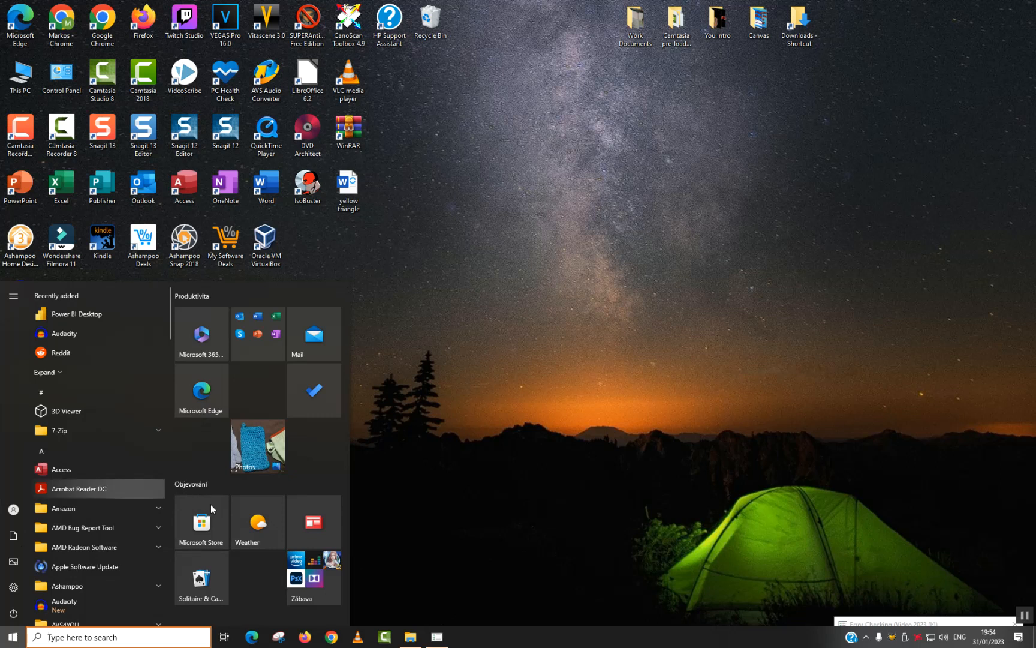
pyautogui.click(463, 297)
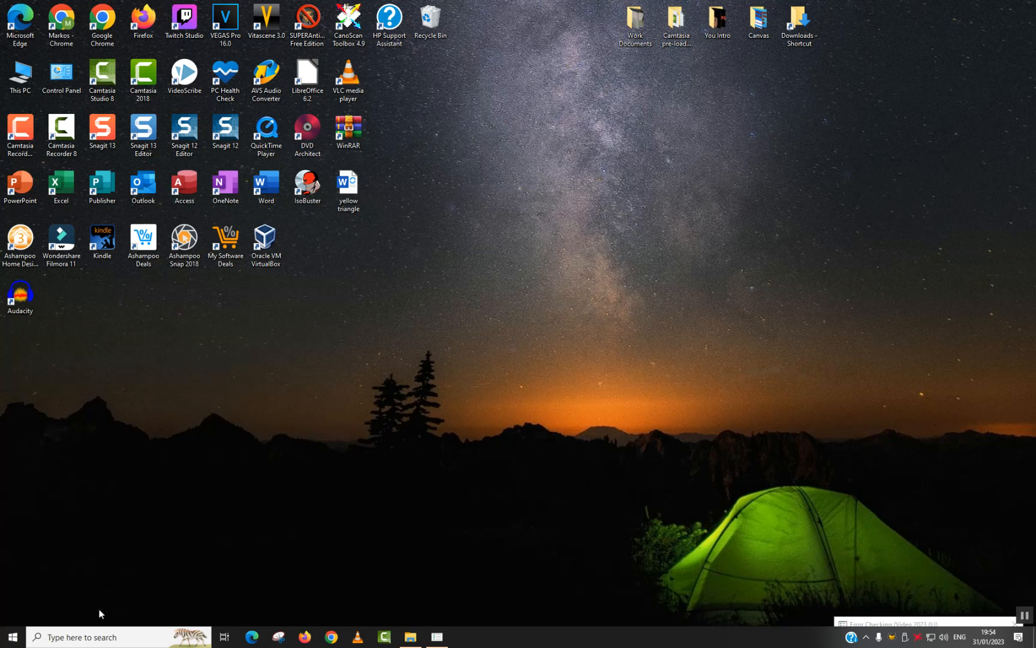
pyautogui.click(84, 635)
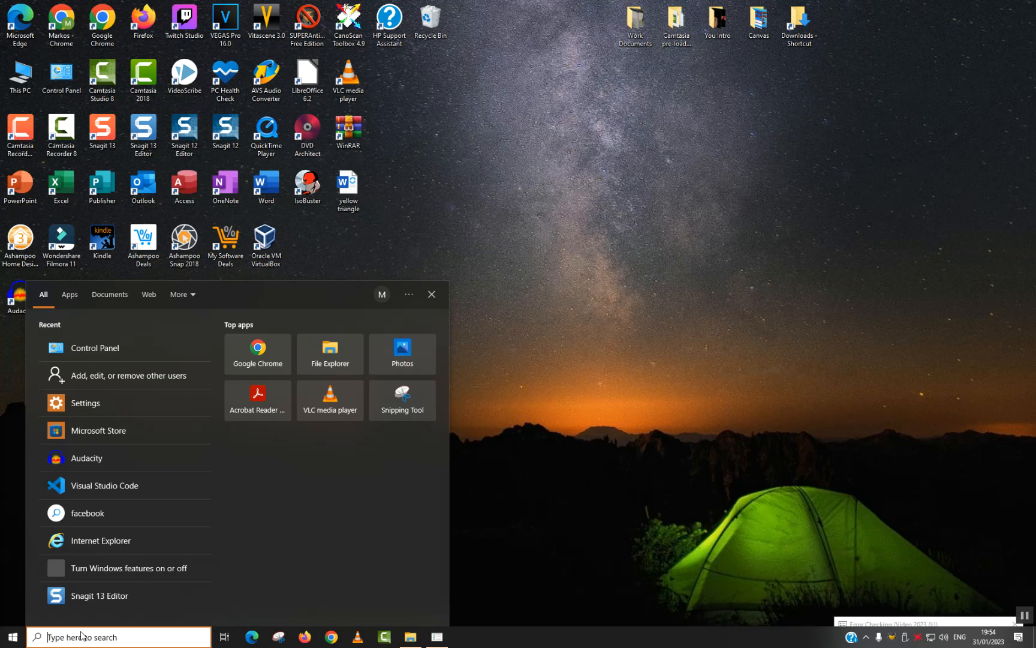
pyautogui.write('control')
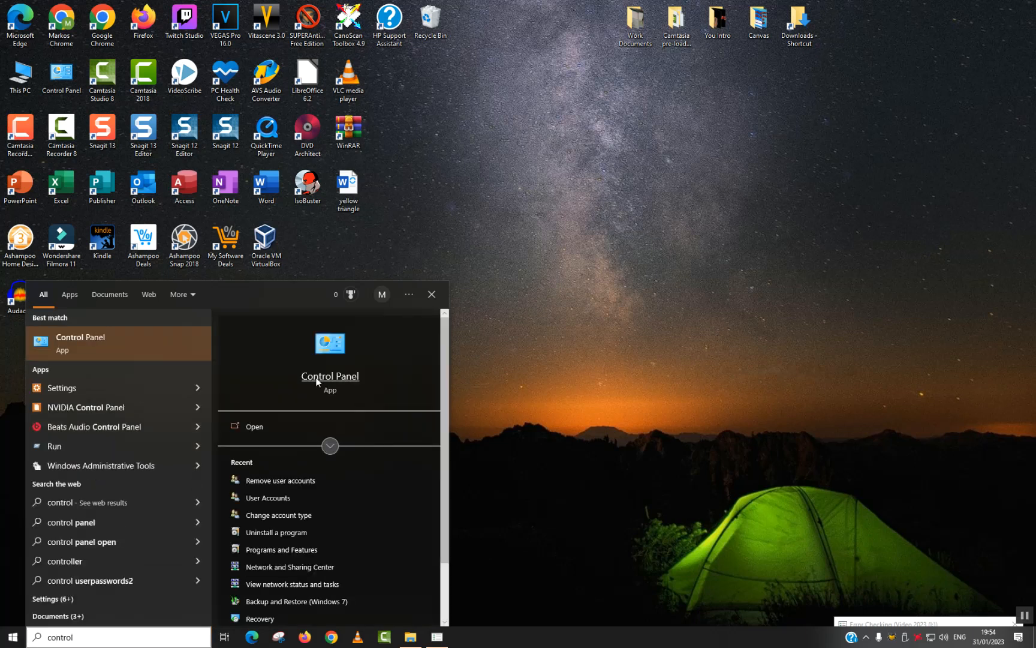
pyautogui.click(313, 381)
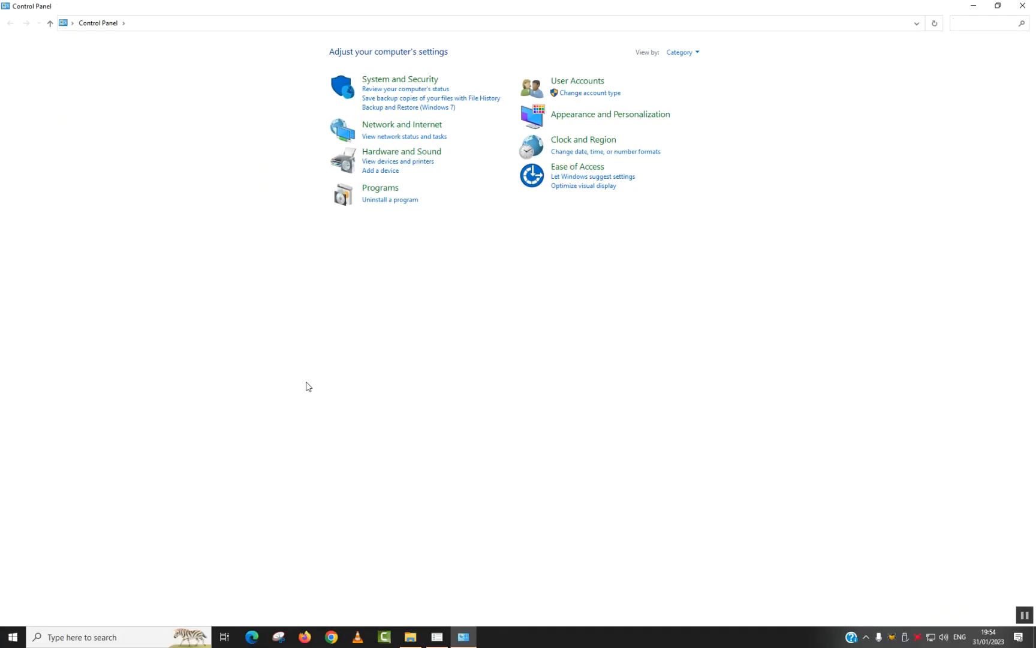
# - Switch the Control Panel view to Large icons and back to Category
pyautogui.click(680, 52)
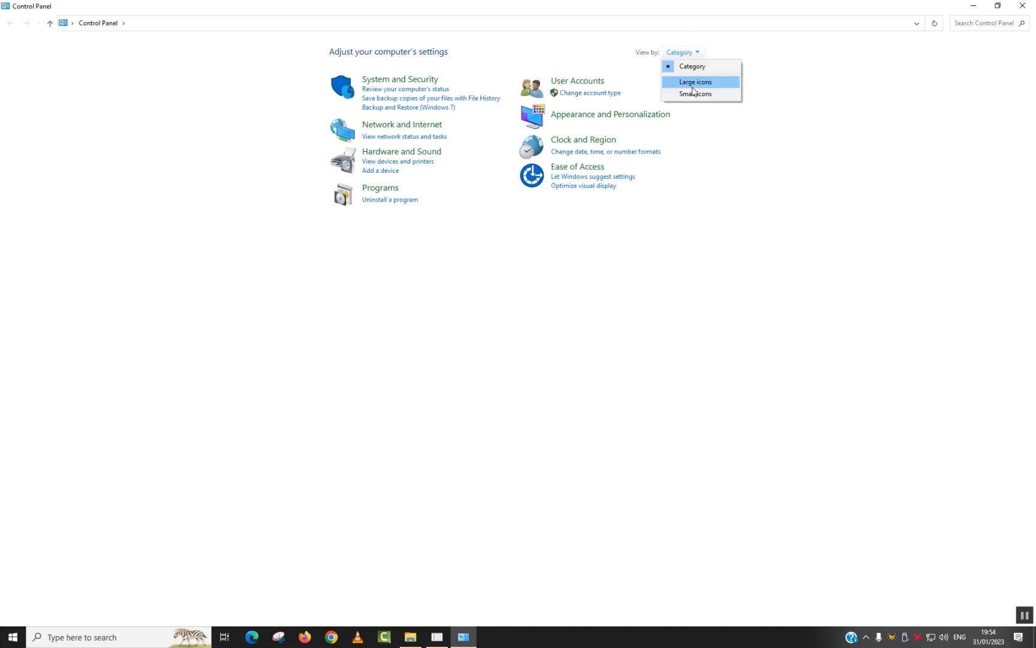
pyautogui.click(694, 81)
pyautogui.click(968, 52)
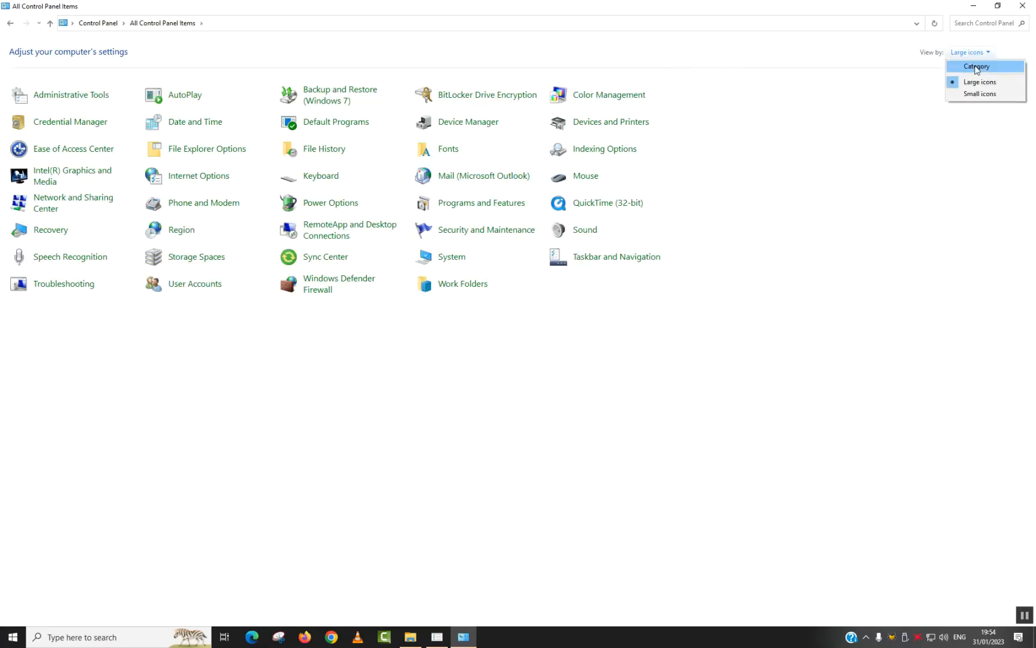
pyautogui.click(977, 67)
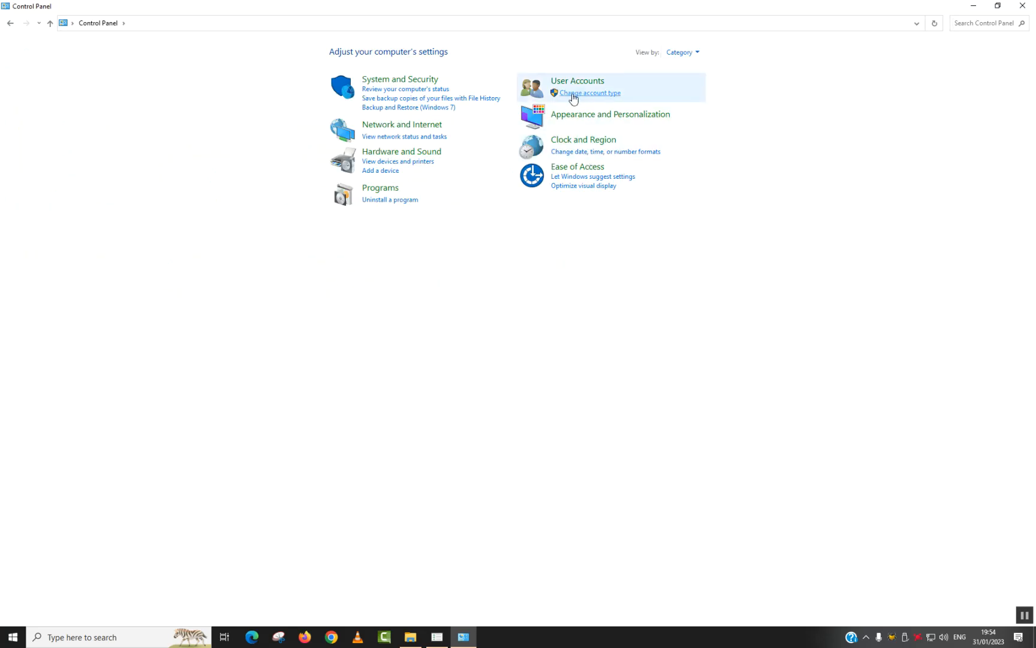
# - Go to the account management page and start adding someone else to this PC in the PC settings
pyautogui.click(576, 94)
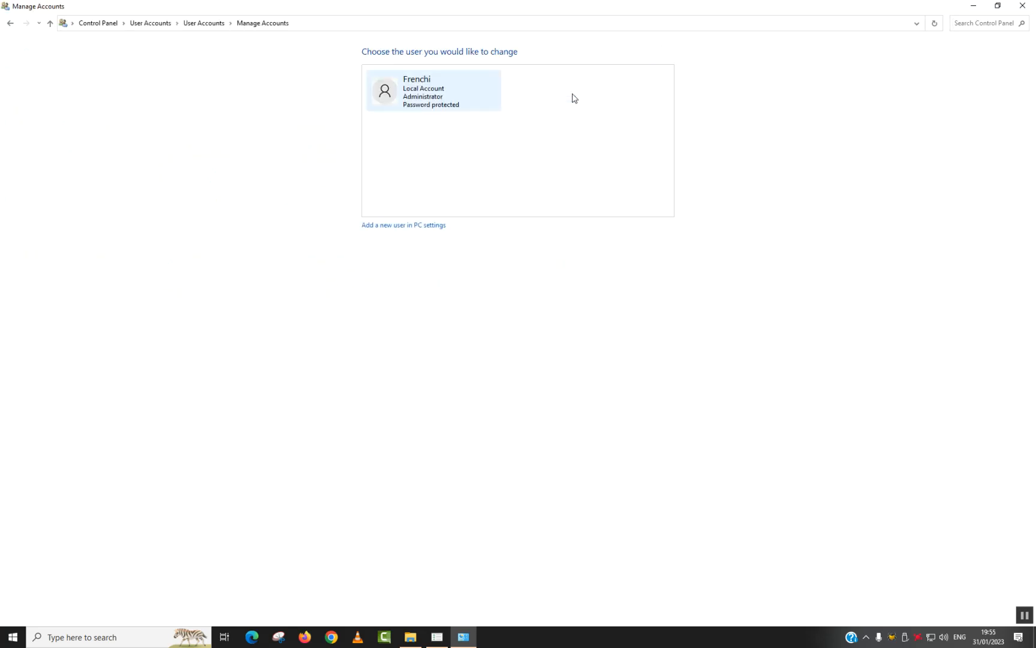
pyautogui.click(400, 229)
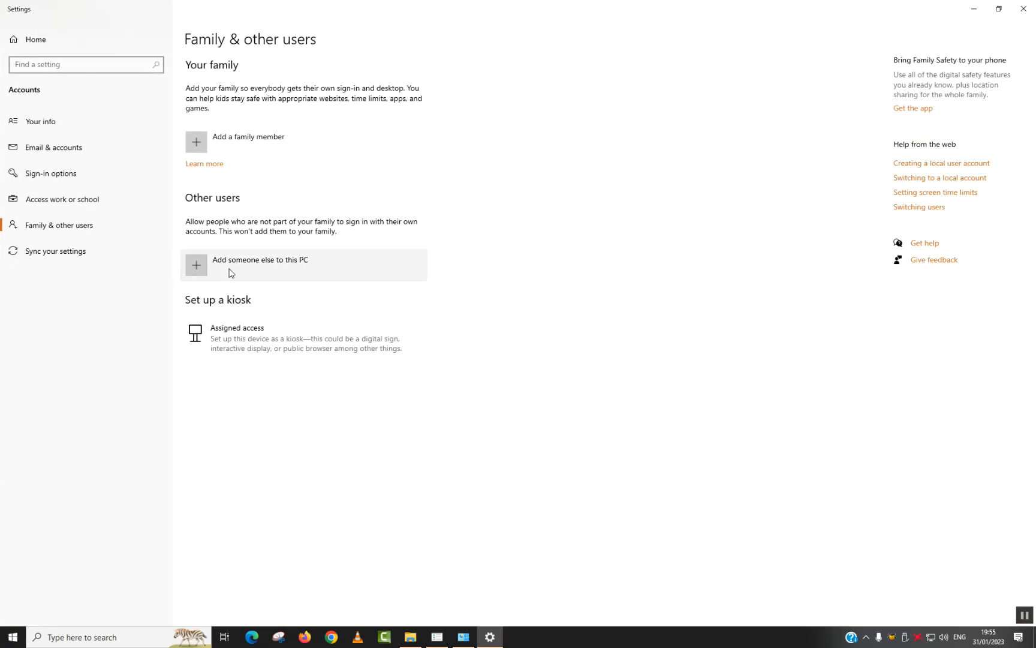
pyautogui.click(277, 275)
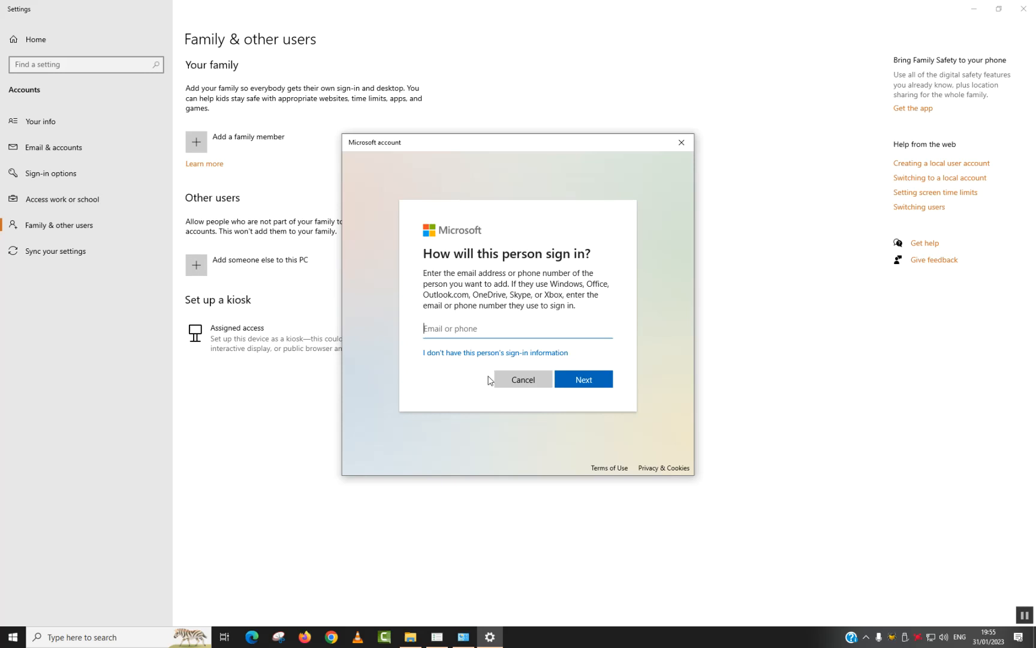
# - Create a local user without a Microsoft account, entering the person's user name and leaving the password blank
pyautogui.click(473, 355)
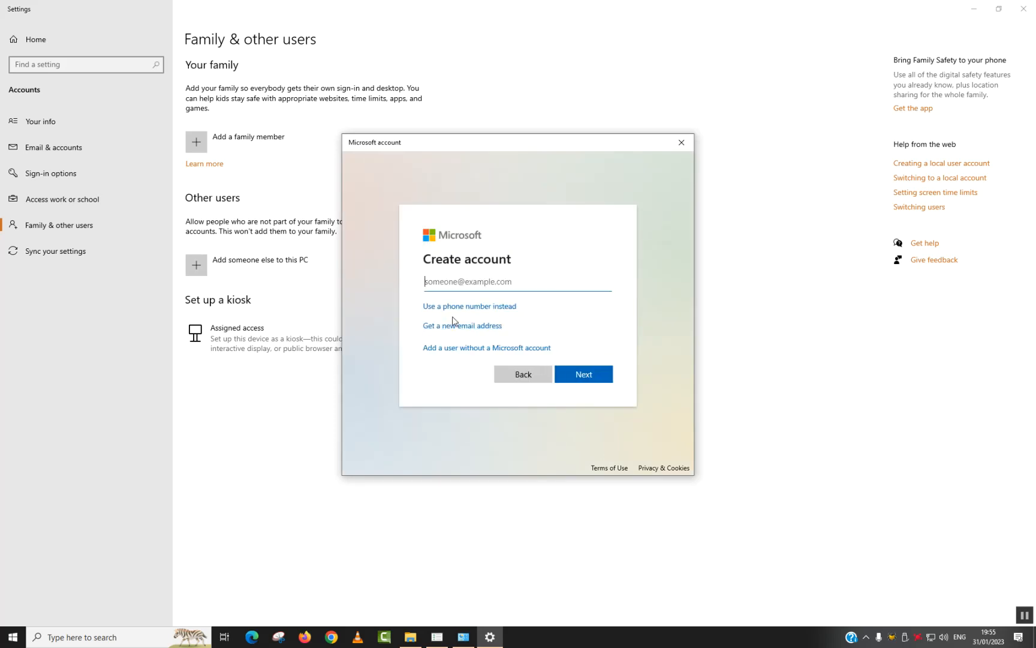
pyautogui.click(436, 350)
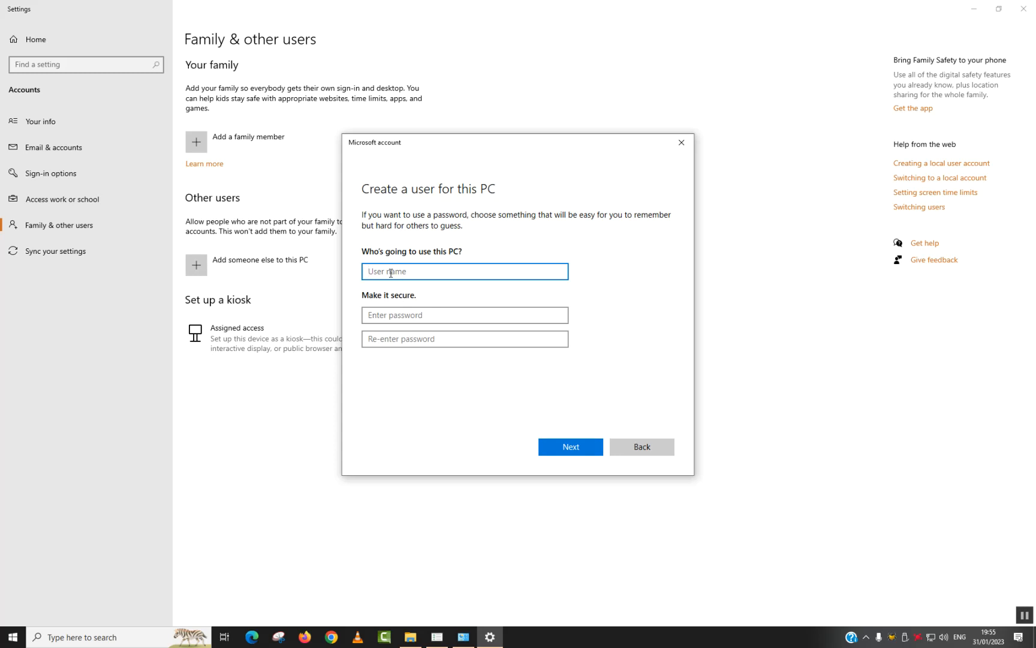
pyautogui.write('Alex french')
pyautogui.click(580, 451)
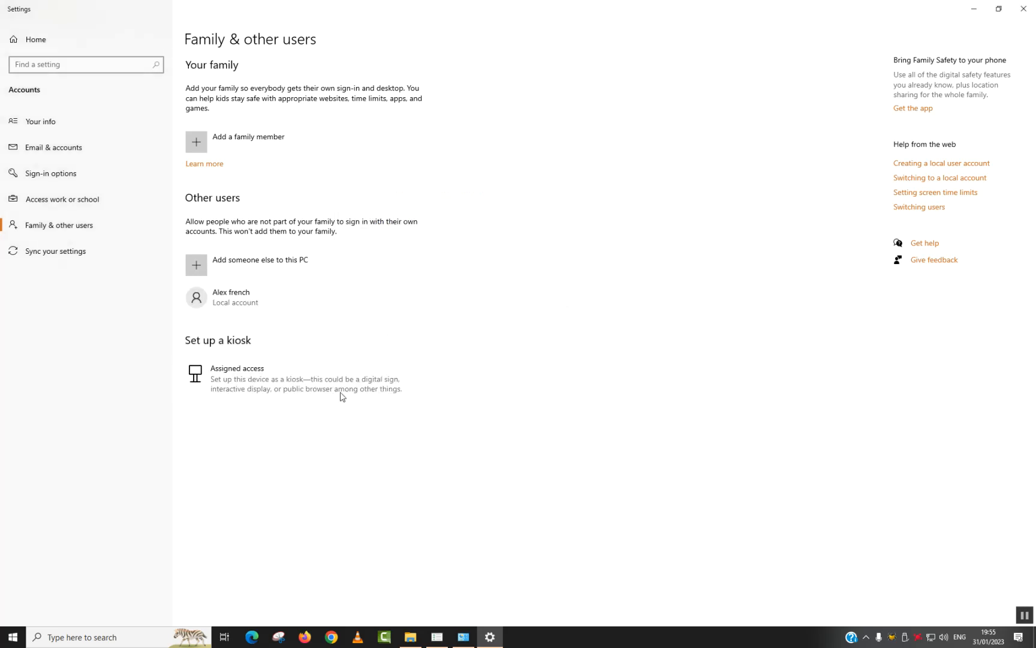
# - Change the new local user's account type to Administrator and close Settings
pyautogui.click(253, 310)
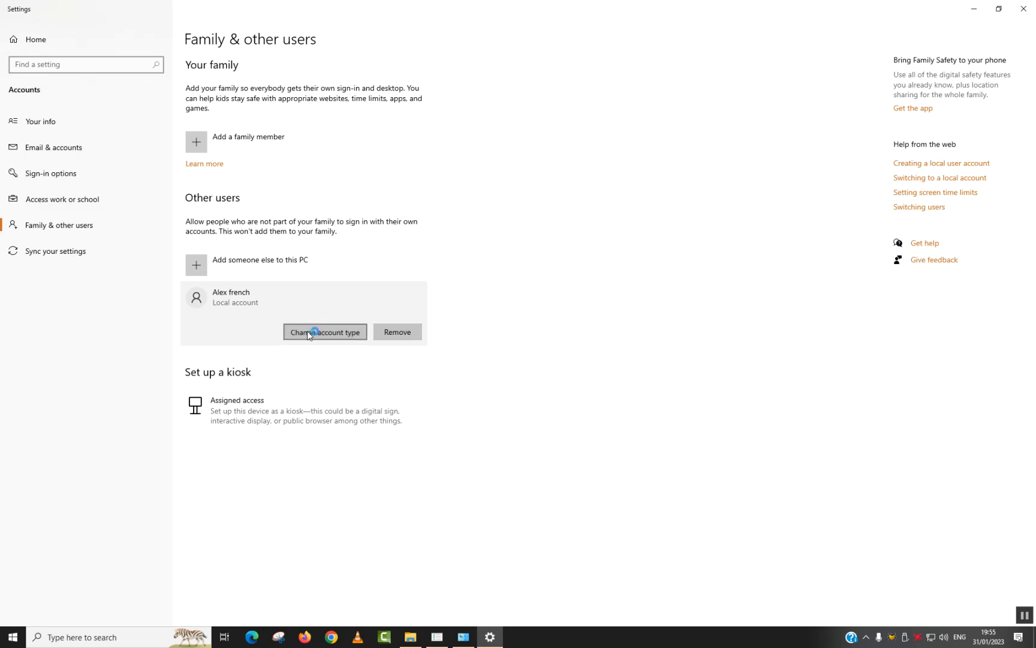
pyautogui.click(328, 330)
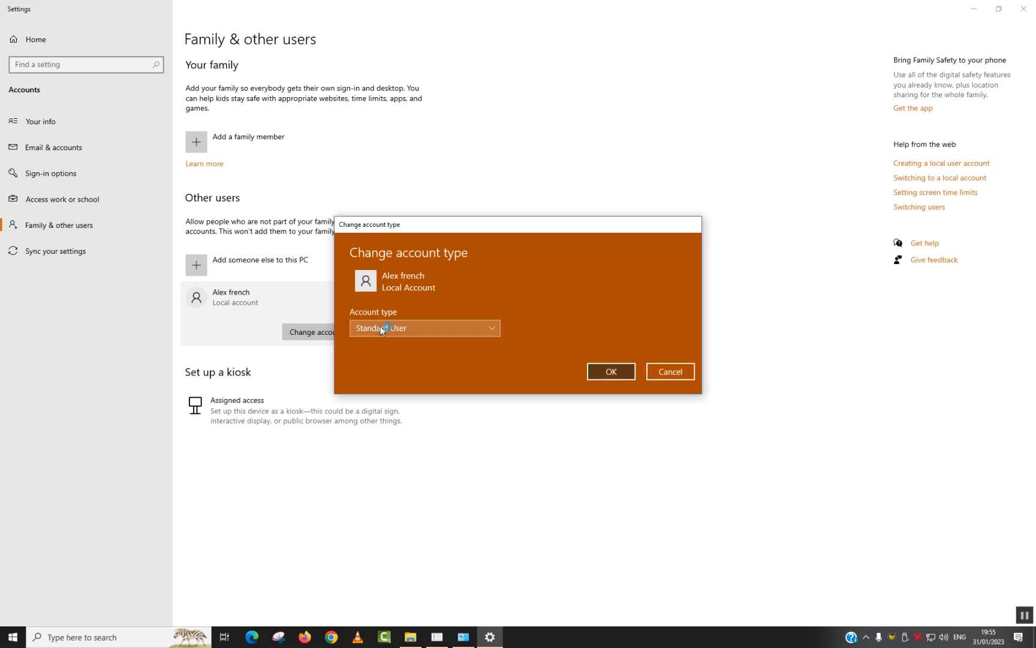
pyautogui.click(379, 332)
pyautogui.click(383, 310)
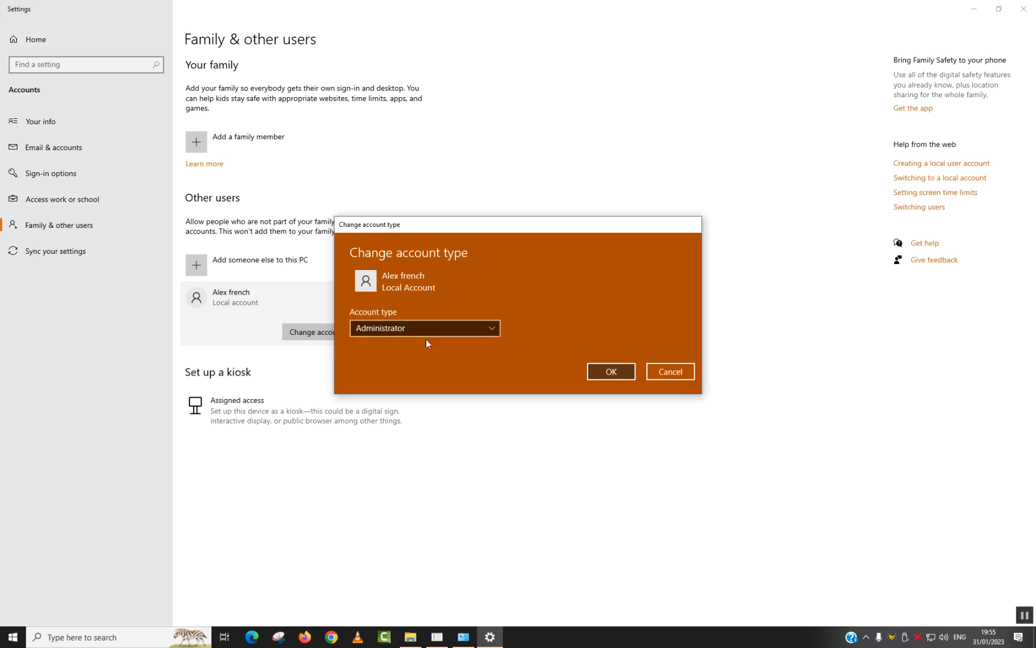
pyautogui.click(608, 372)
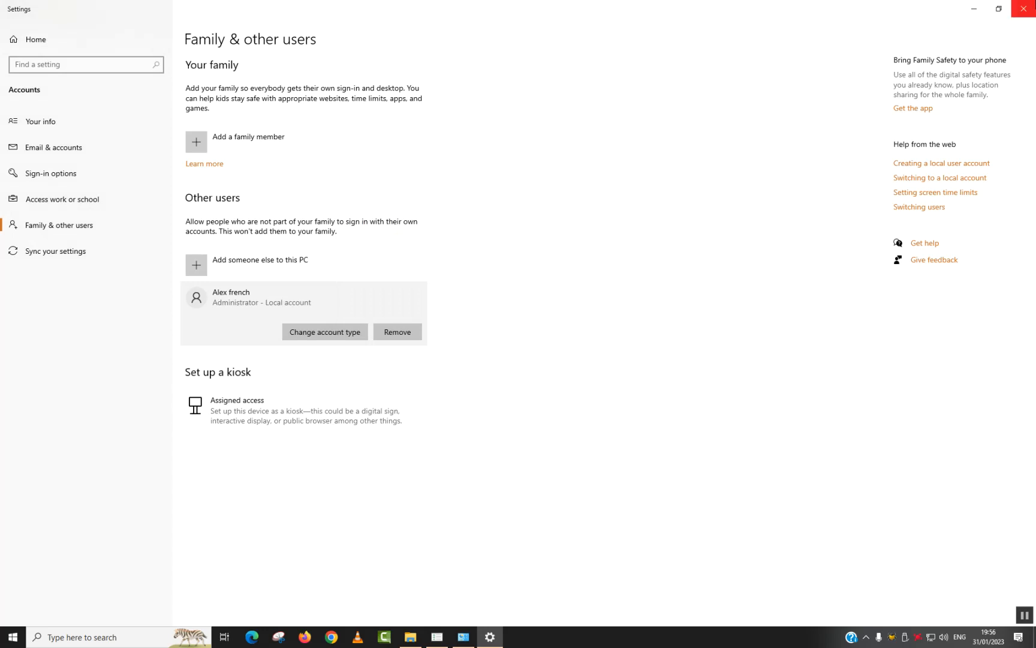
pyautogui.click(1023, 9)
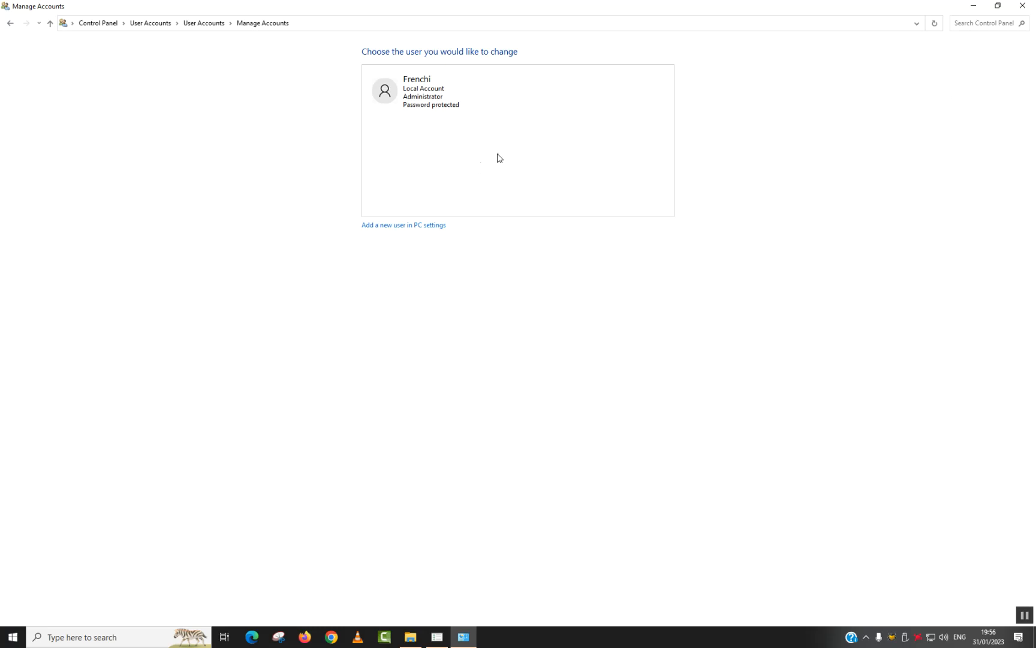
# - Reload the list of managed accounts, view the new user's account options, and close Control Panel
pyautogui.click(210, 21)
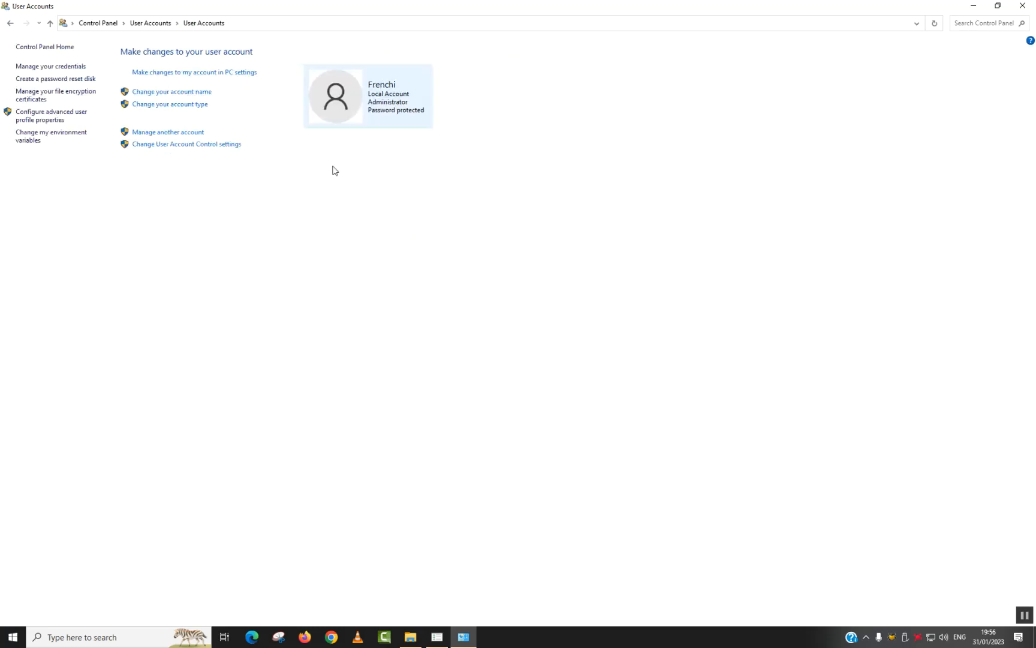
pyautogui.click(144, 24)
pyautogui.click(180, 62)
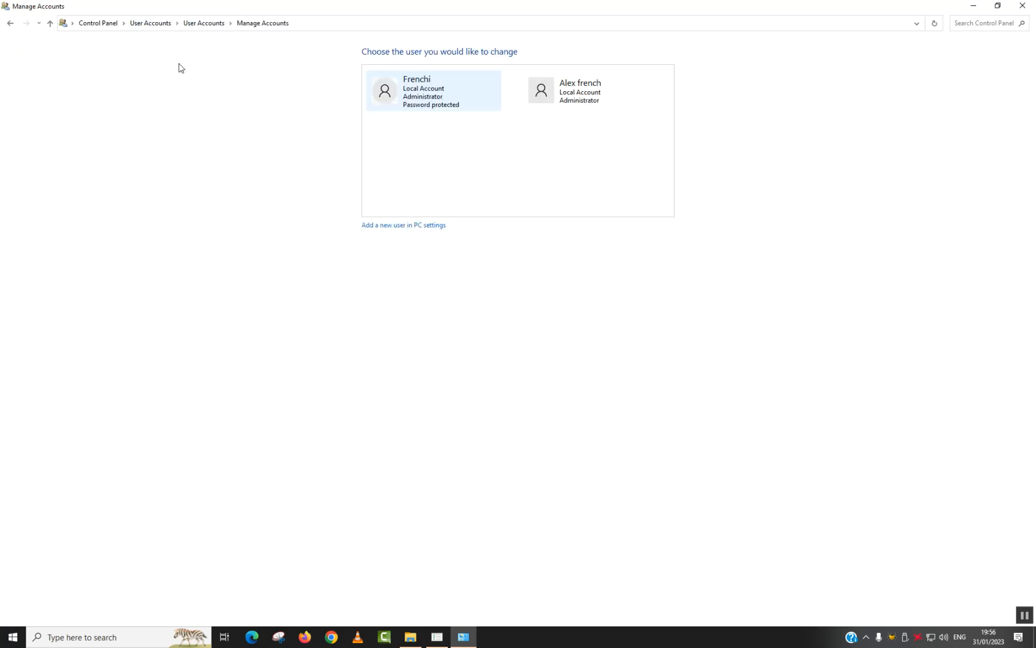
pyautogui.click(585, 99)
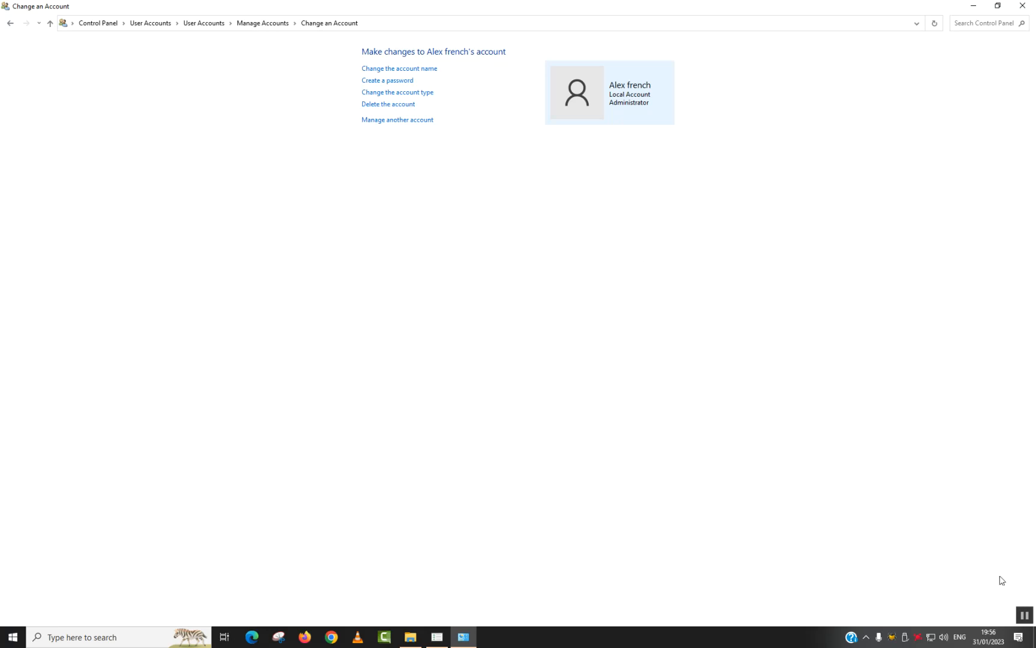
pyautogui.hotkey('alt', 'F4')
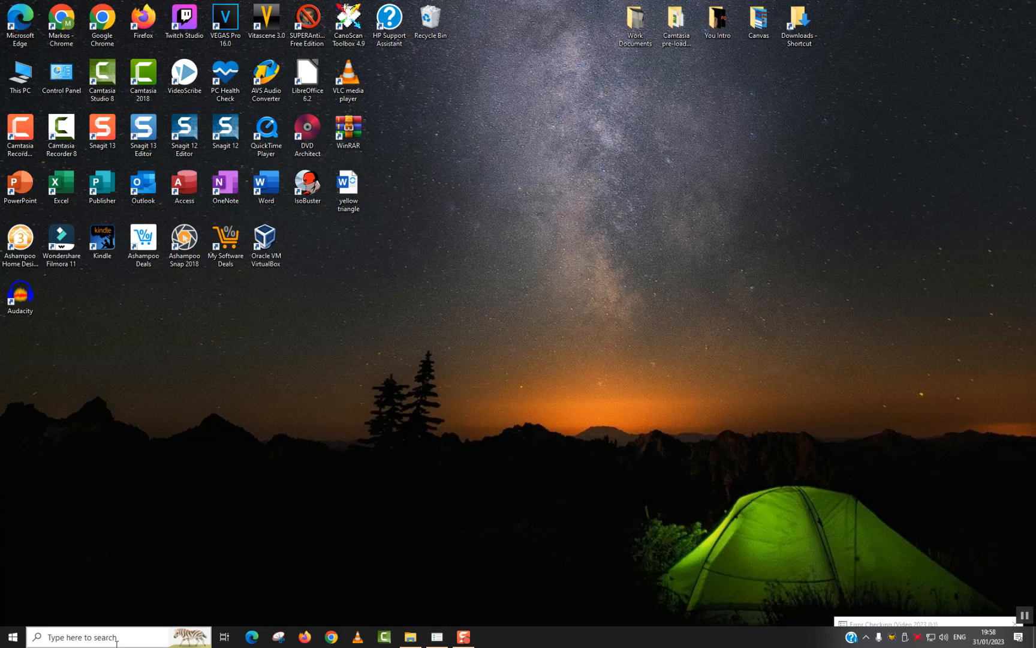
# - Search Windows for "settings" and open the Settings app
pyautogui.click(117, 642)
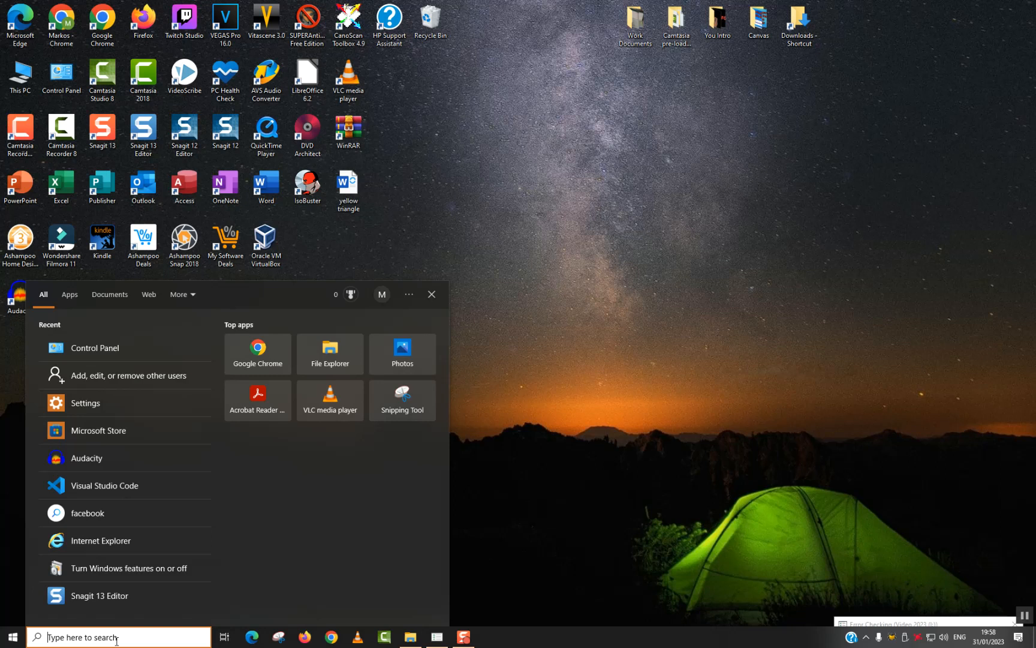
pyautogui.write('settg')
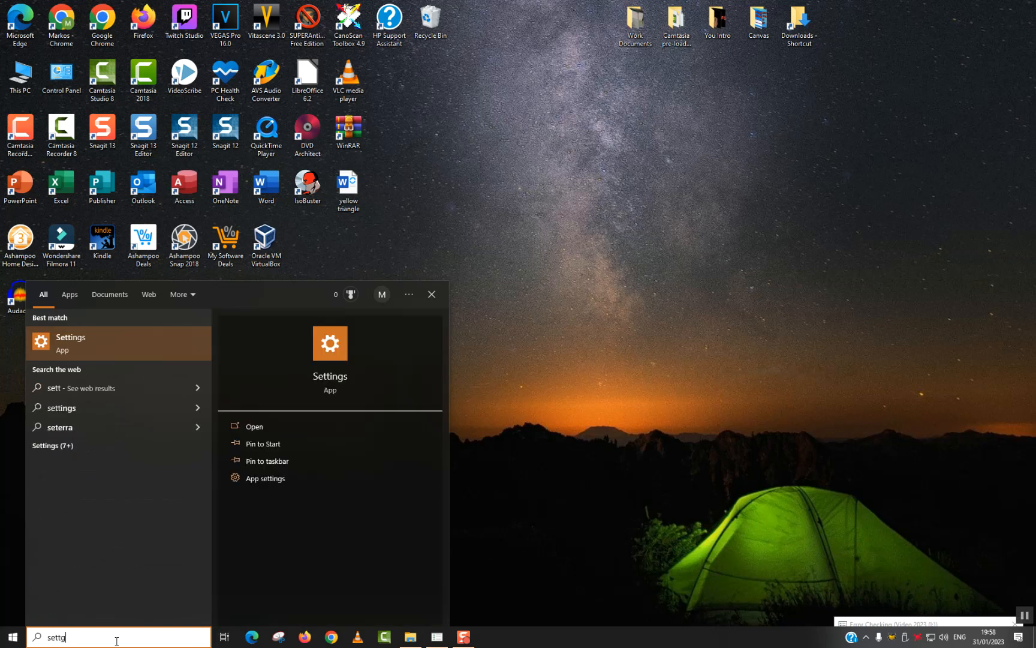
pyautogui.write('in')
pyautogui.press('BackSpace')
pyautogui.press('BackSpace')
pyautogui.press('BackSpace')
pyautogui.write('ings')
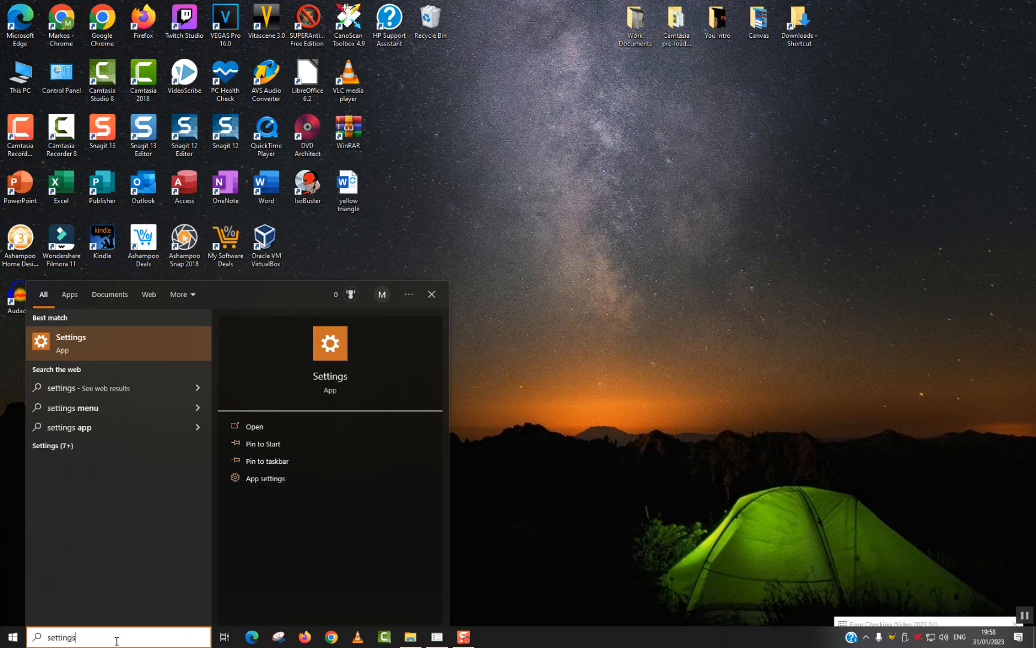
pyautogui.click(350, 345)
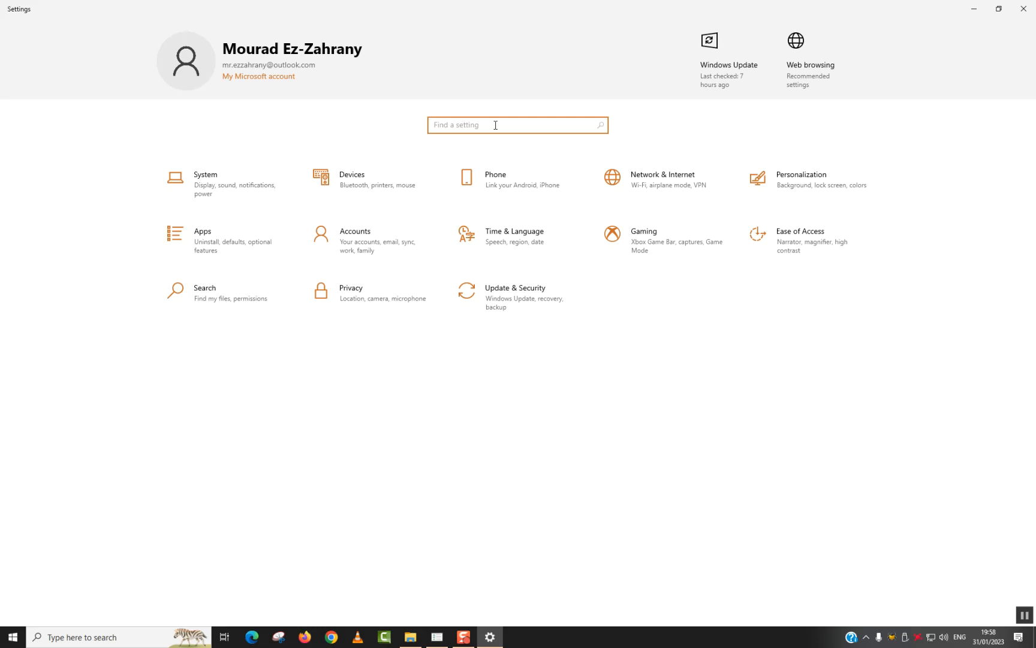
# - Open the Language page of Time & Language and review the available Windows display languages
pyautogui.click(509, 252)
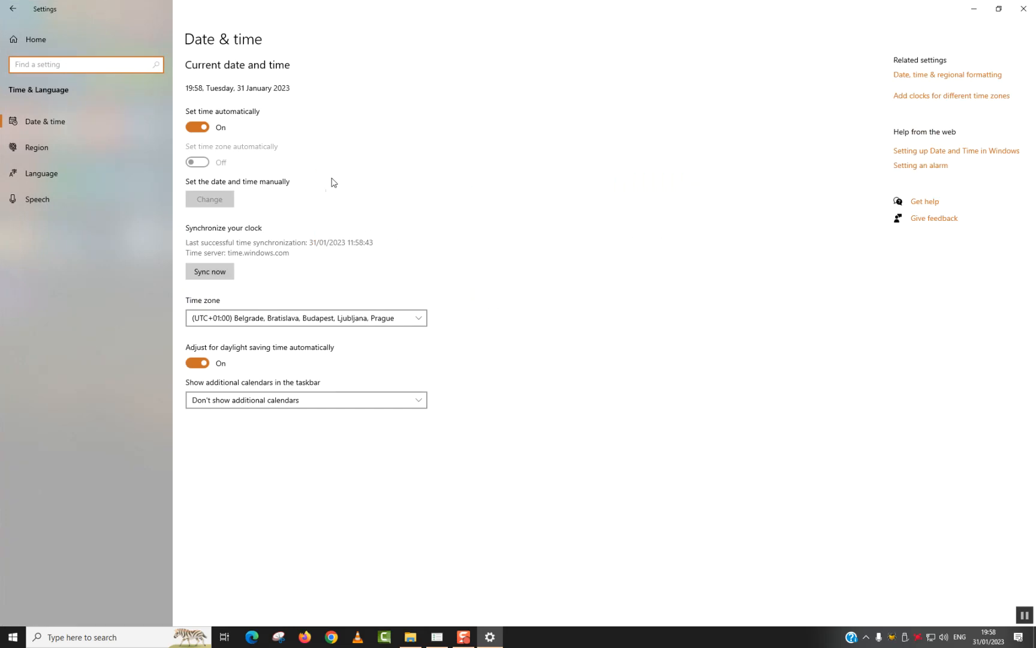
pyautogui.click(56, 173)
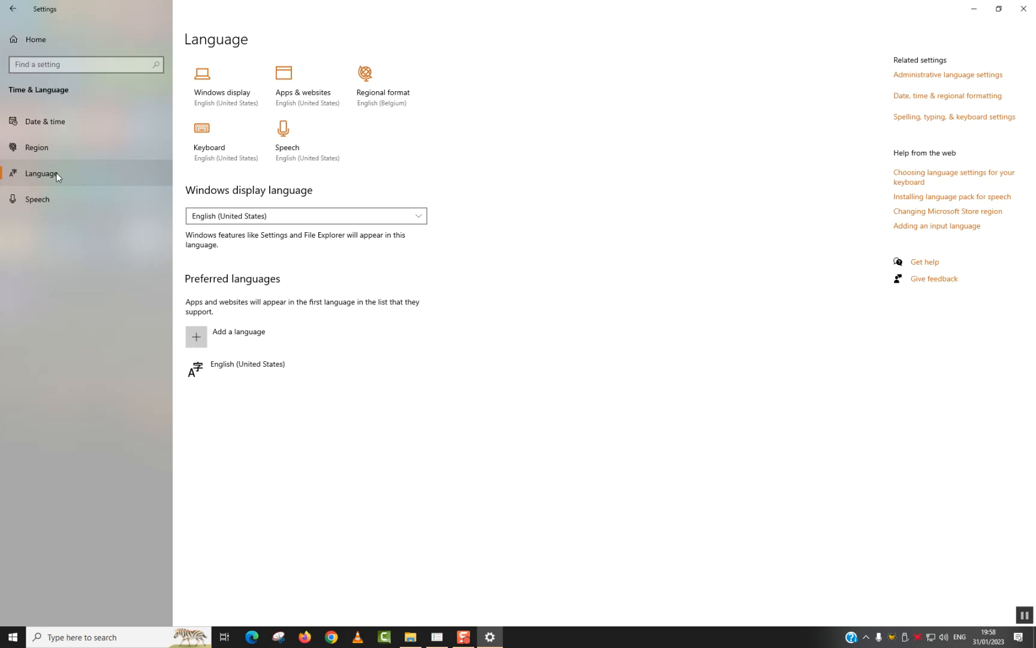
pyautogui.click(244, 216)
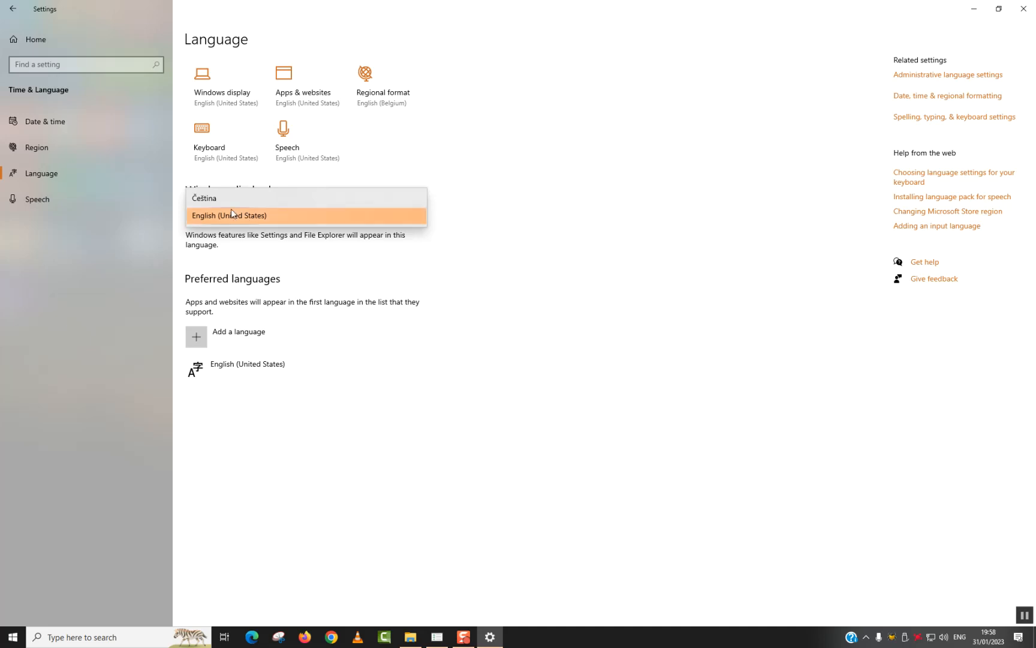
pyautogui.click(325, 426)
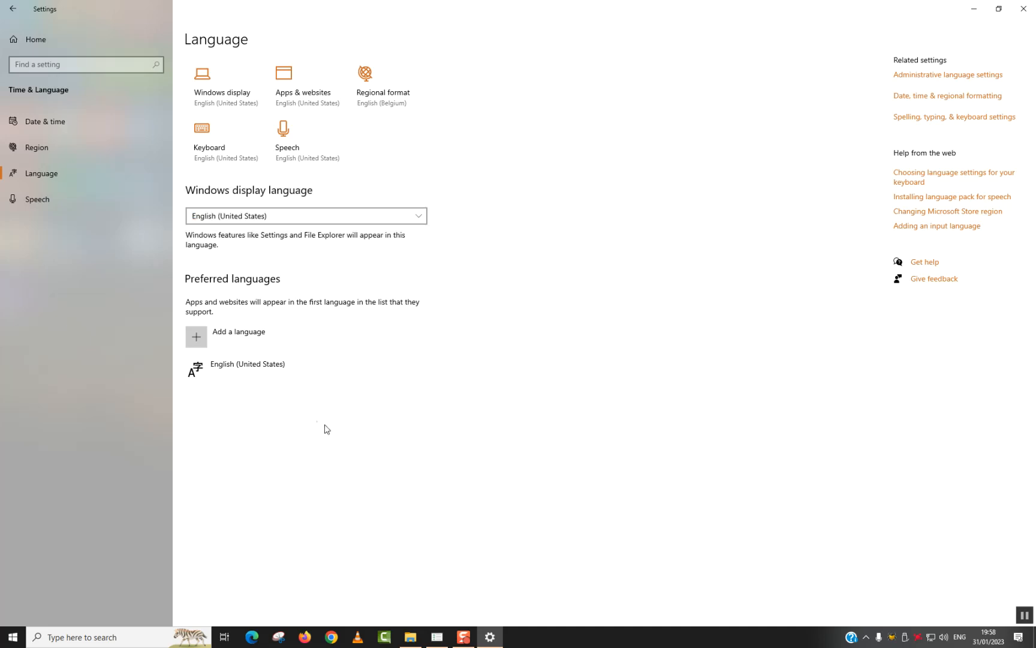
# - Search the installable languages for "francais" and install Français cadien (Cajun French) as a preferred language
pyautogui.click(250, 344)
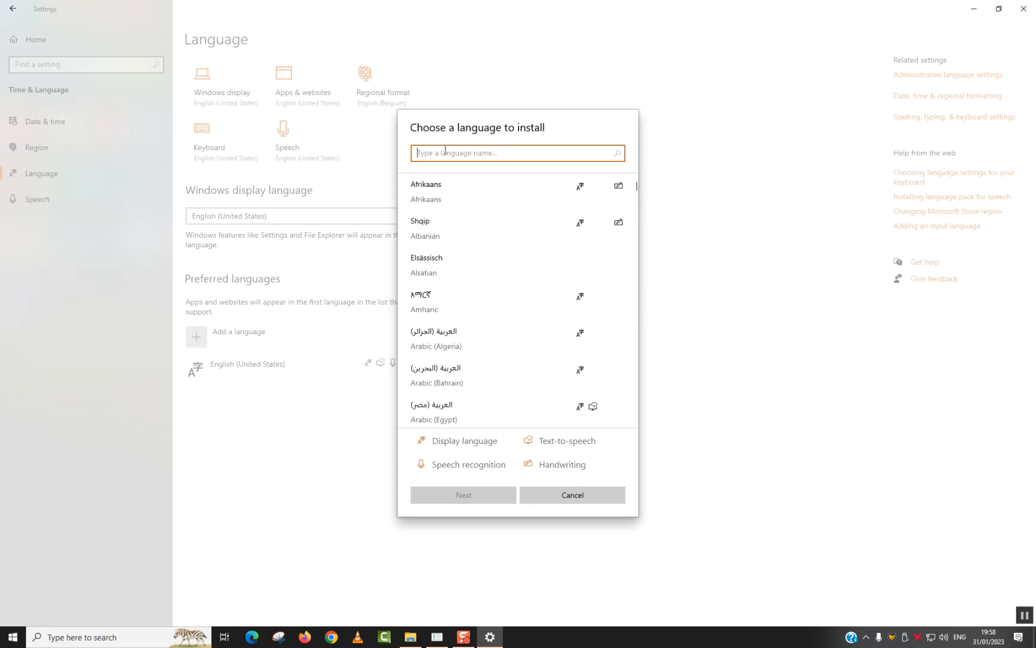
pyautogui.write('E')
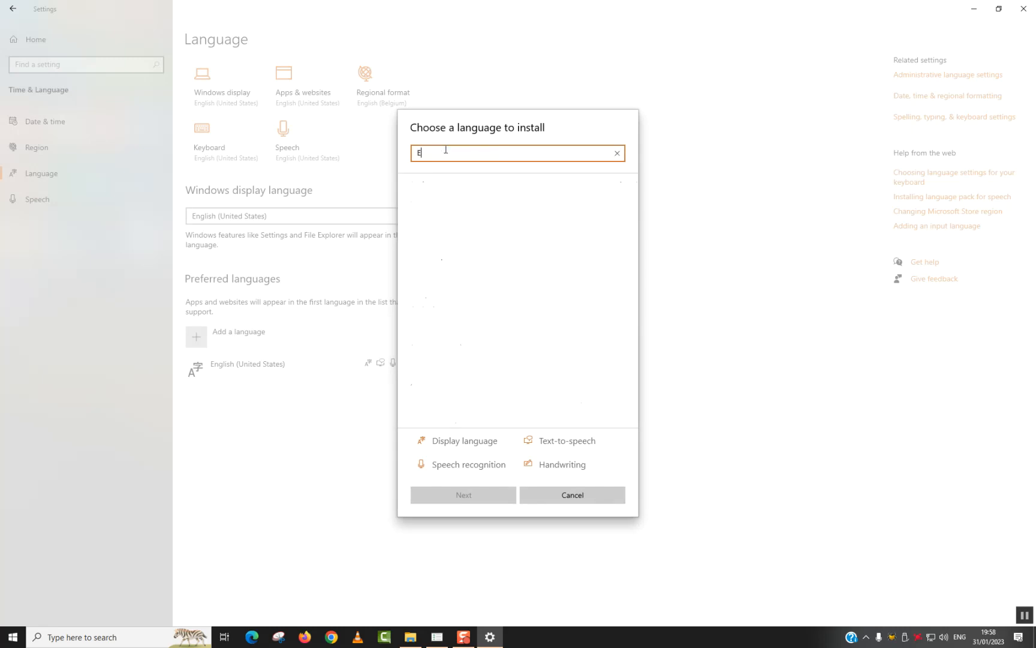
pyautogui.press('BackSpace')
pyautogui.write('fran')
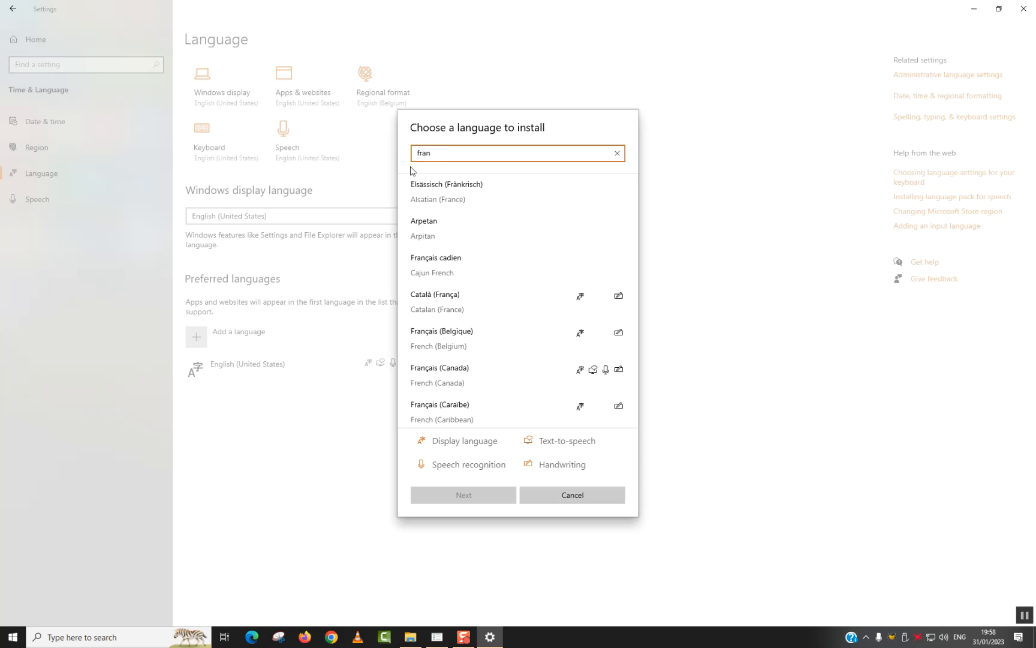
pyautogui.write('cais')
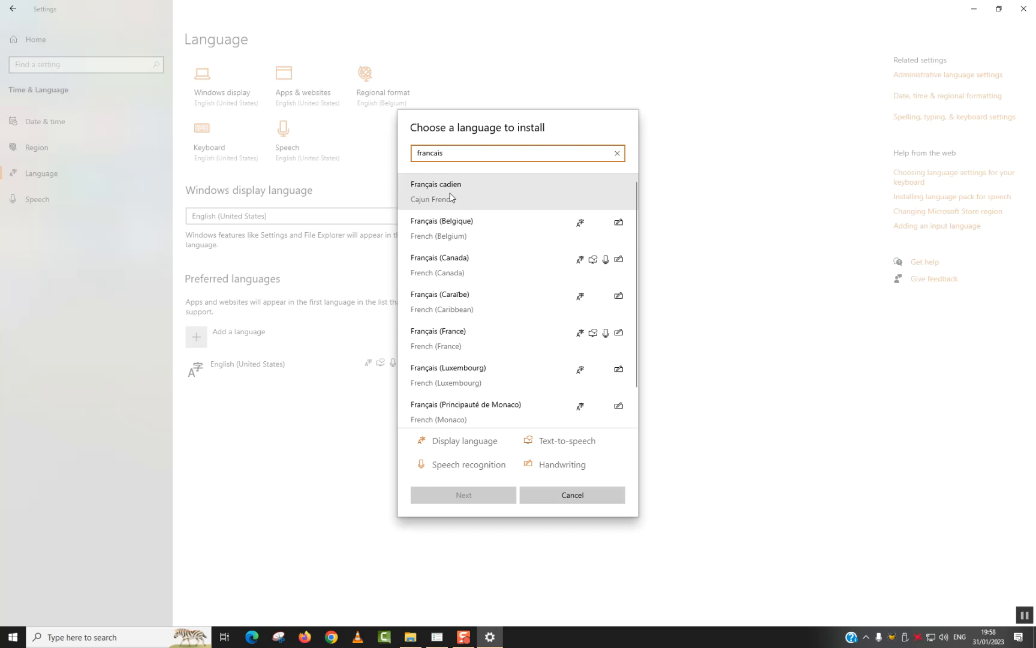
pyautogui.click(452, 195)
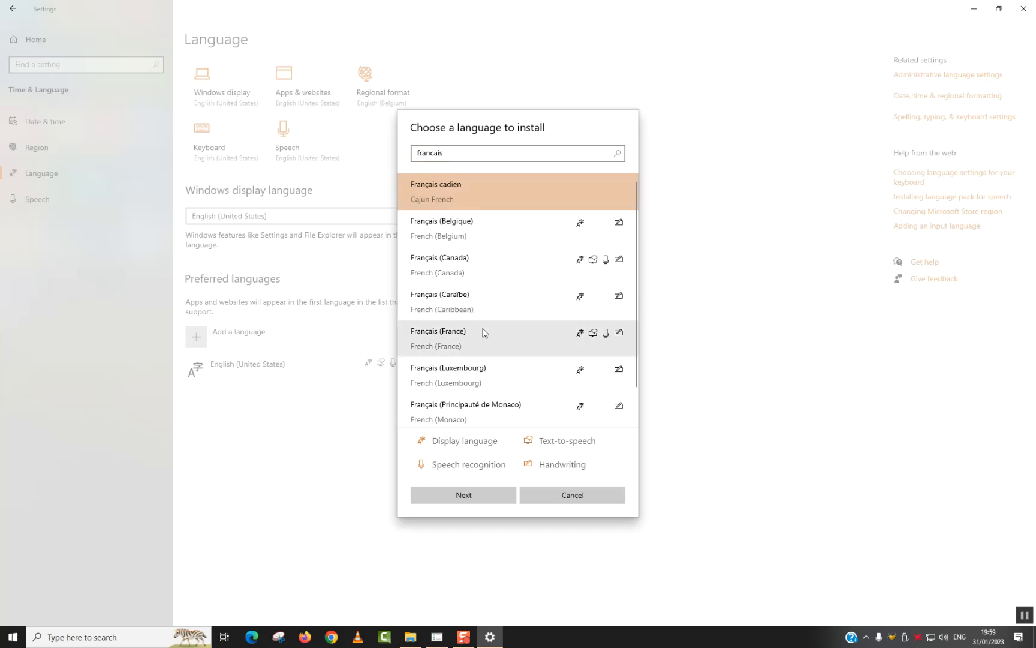
pyautogui.click(465, 500)
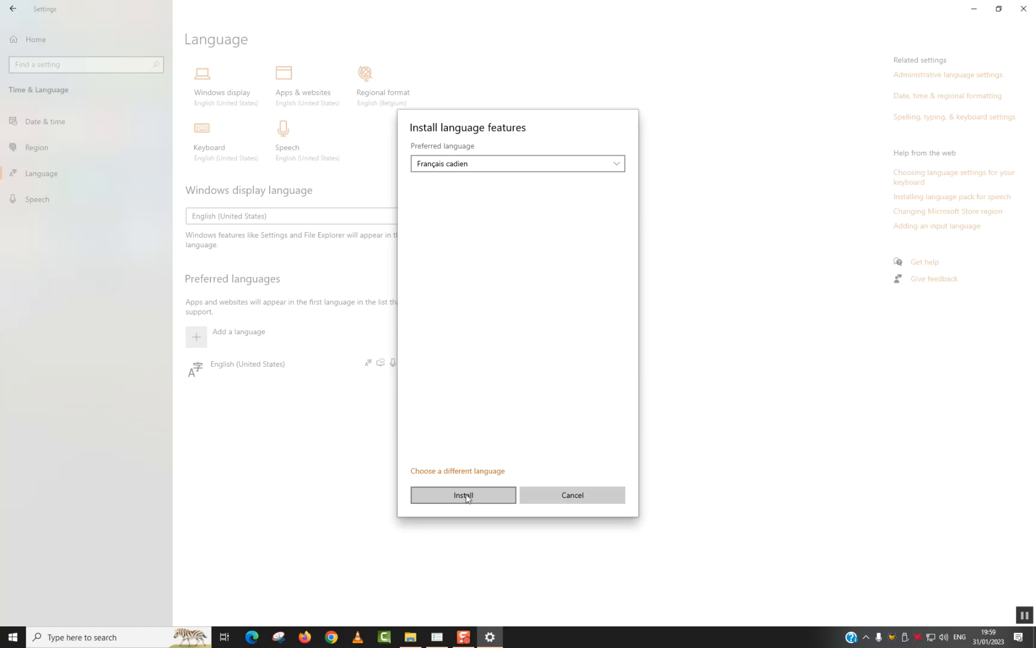
pyautogui.click(459, 495)
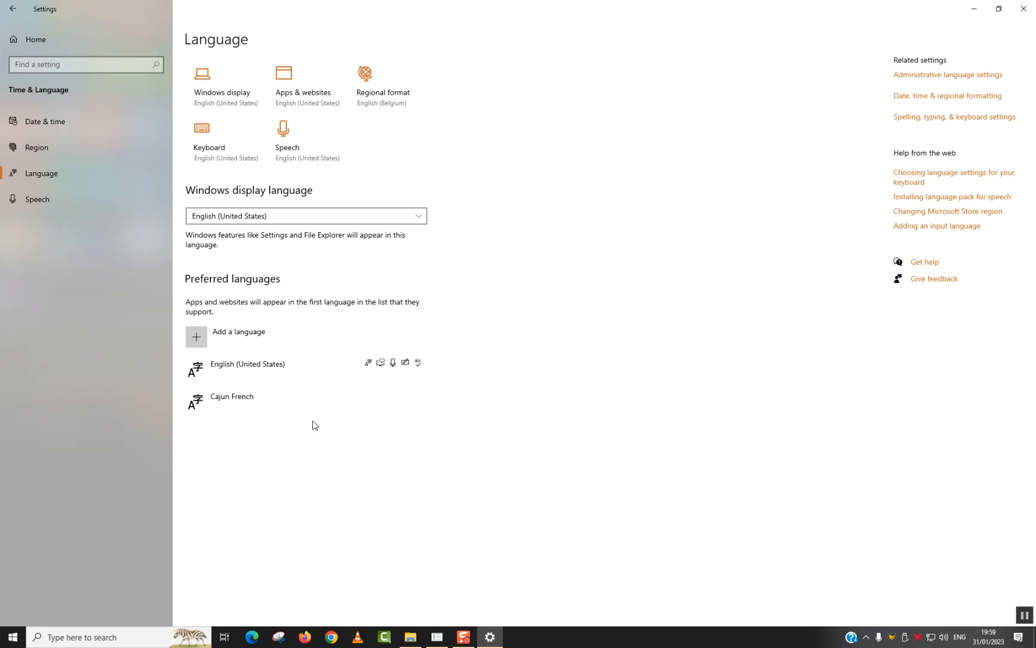
# - Move Cajun French above English (United States) in the preferred languages and select the English entry
pyautogui.click(290, 403)
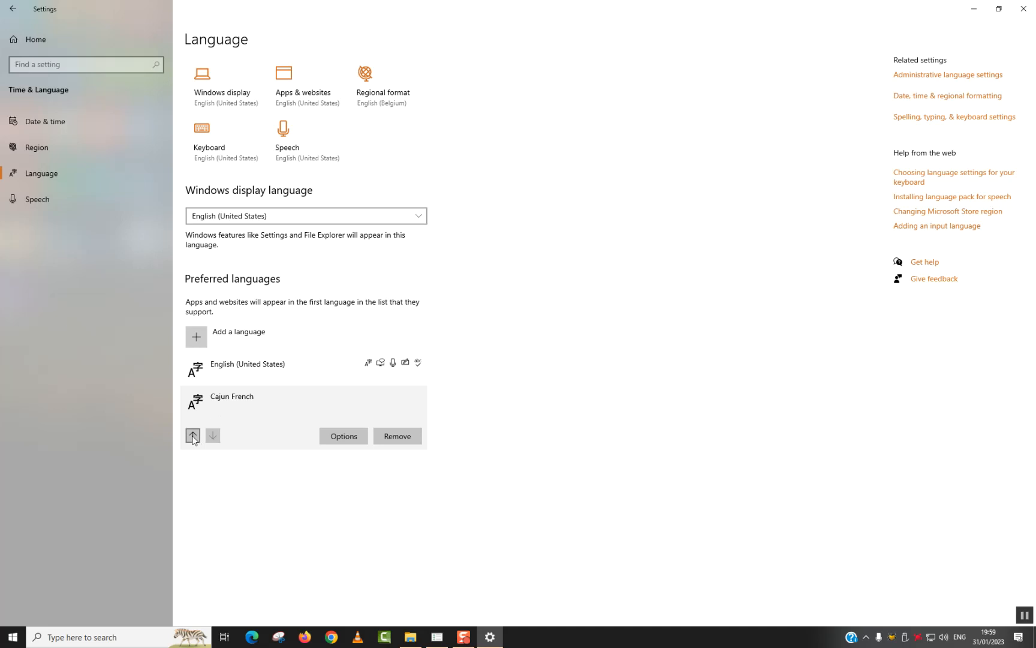
pyautogui.click(193, 436)
pyautogui.click(264, 402)
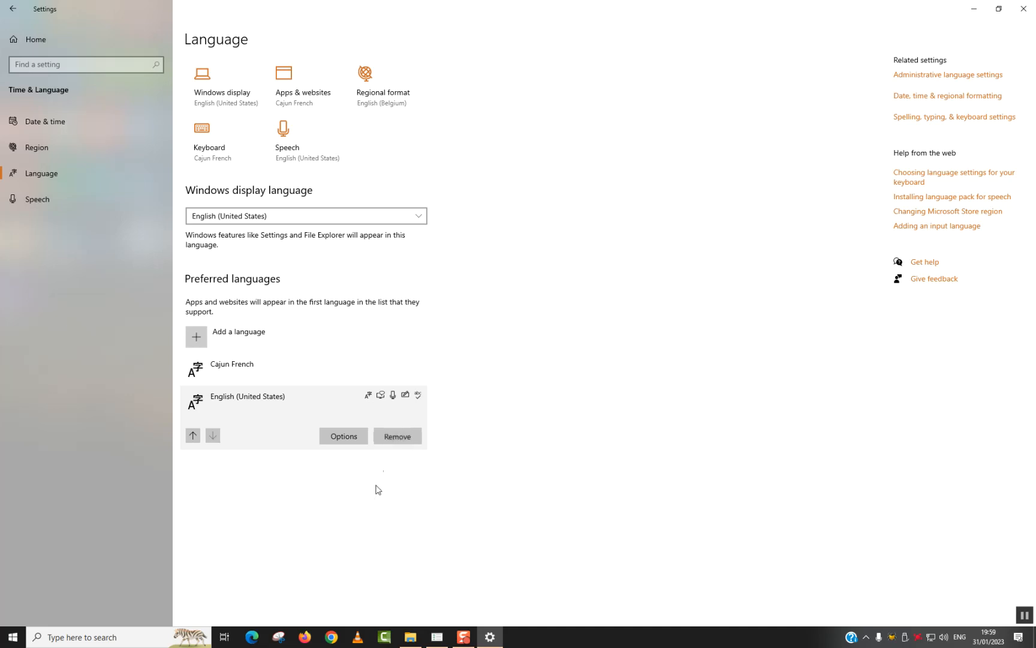
# - Open the language options of Cajun French and go to its regional format settings
pyautogui.click(239, 378)
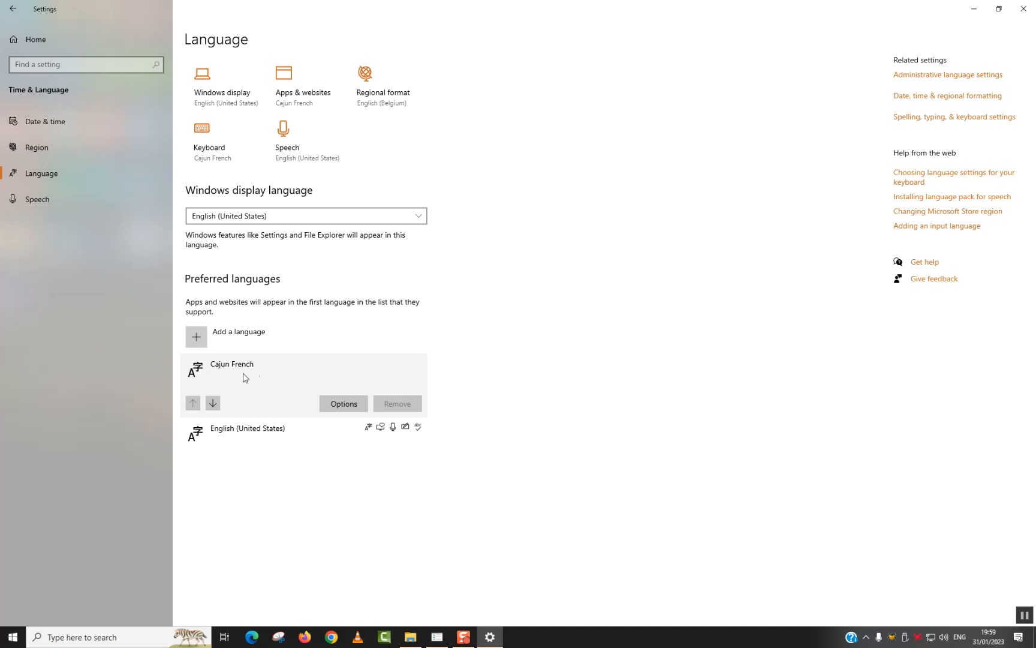
pyautogui.click(341, 409)
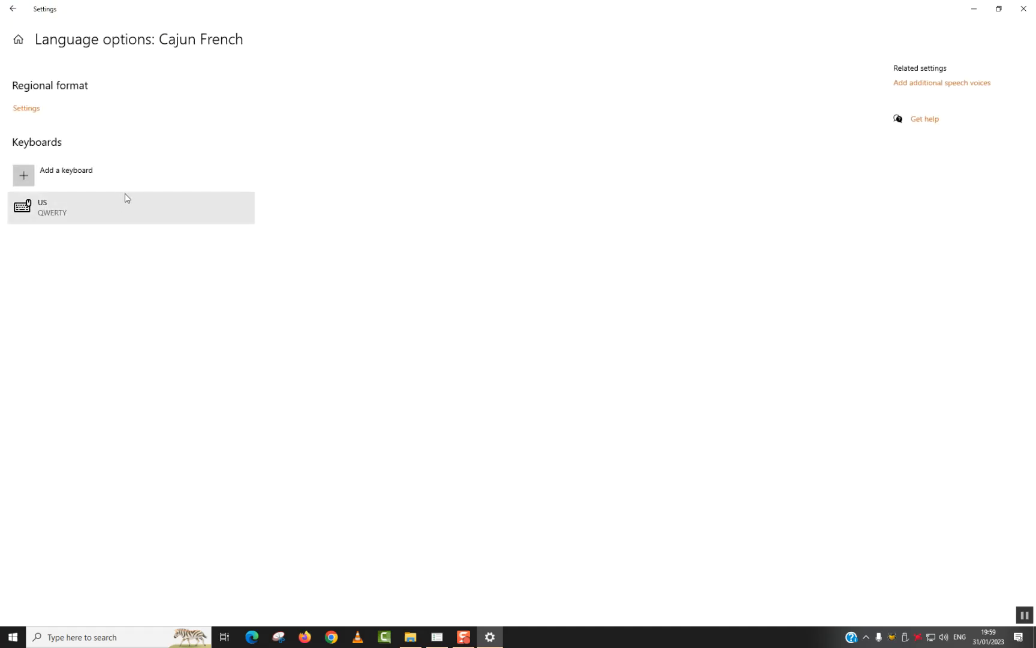
pyautogui.click(31, 112)
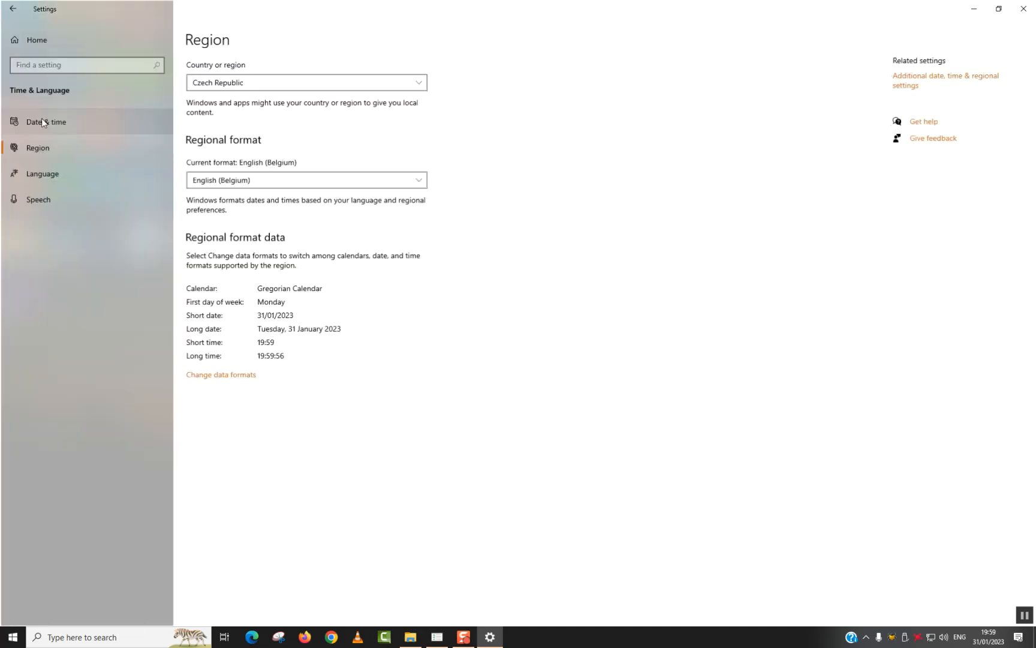
# - Set the country or region to France and close the Clock and Region window
pyautogui.click(240, 85)
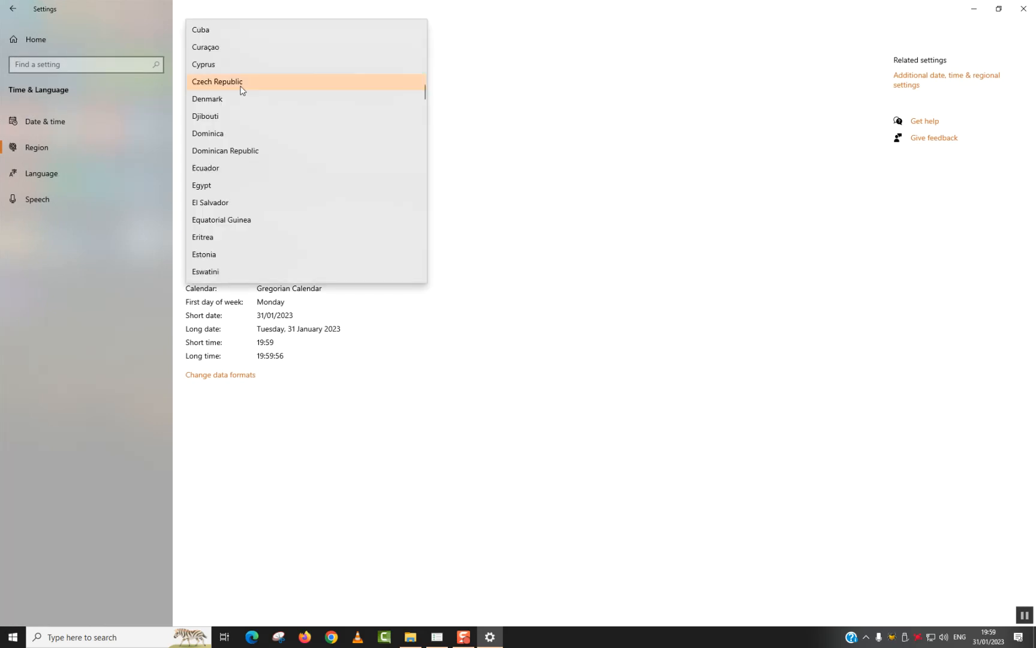
pyautogui.scroll(-4, 241, 89)
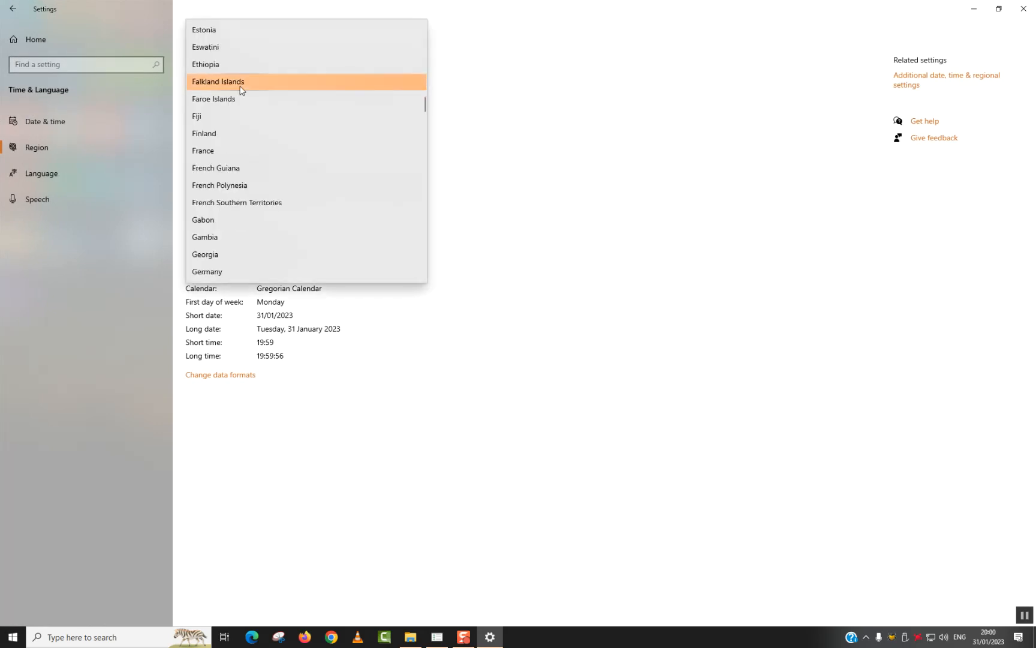
pyautogui.click(237, 163)
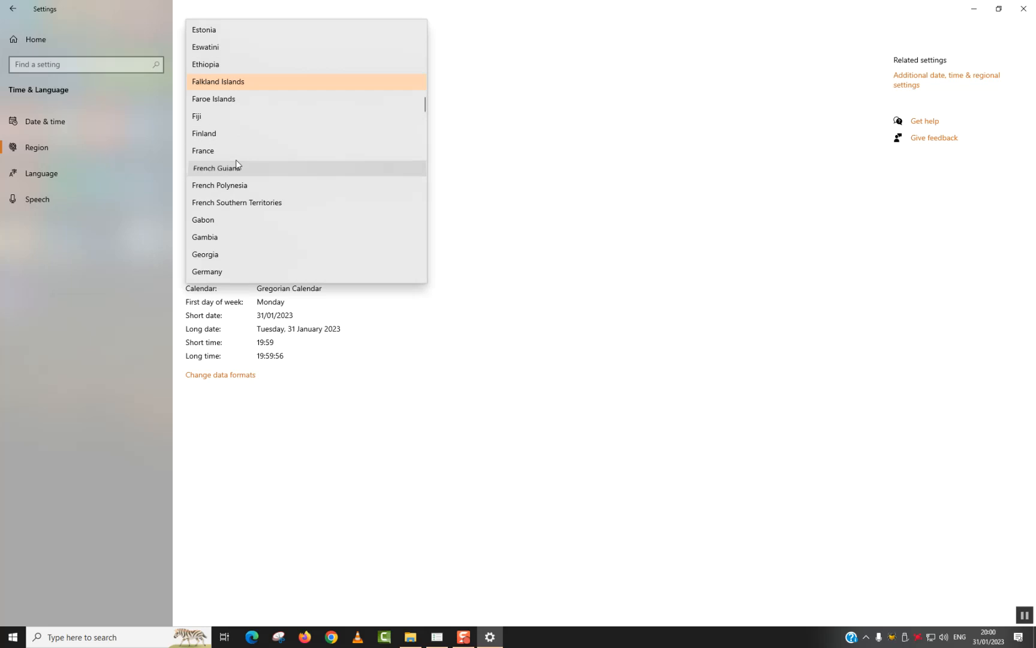
pyautogui.click(240, 82)
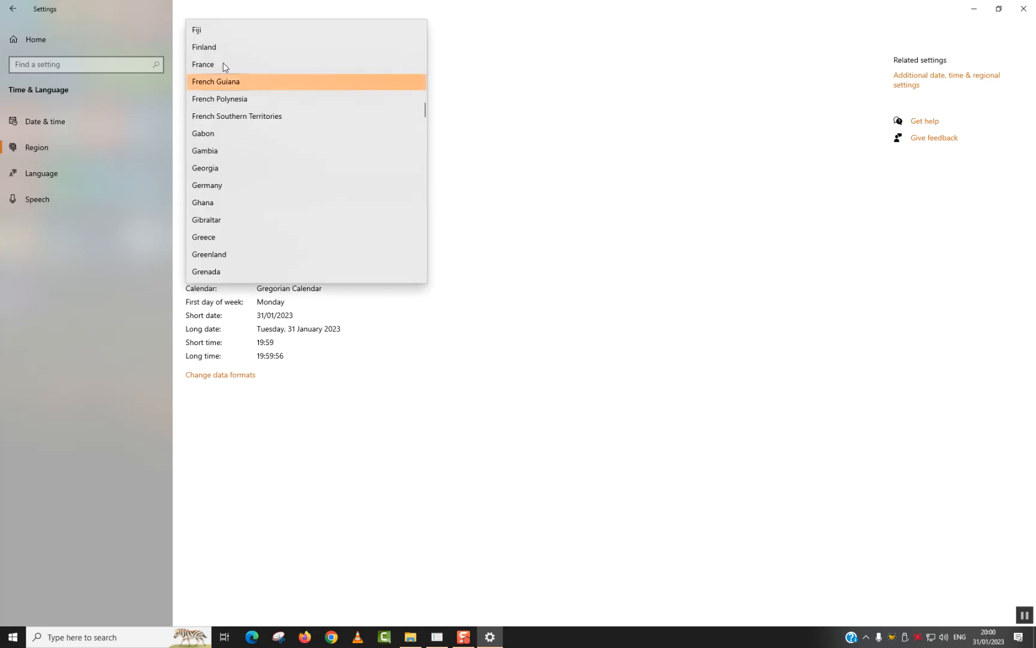
pyautogui.click(224, 64)
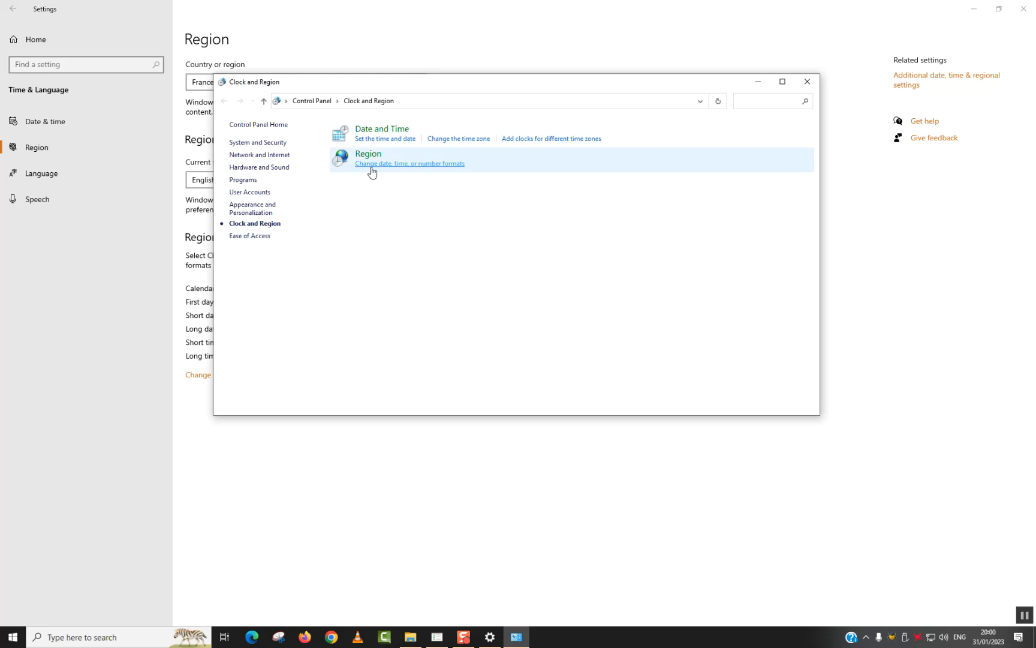
pyautogui.click(807, 82)
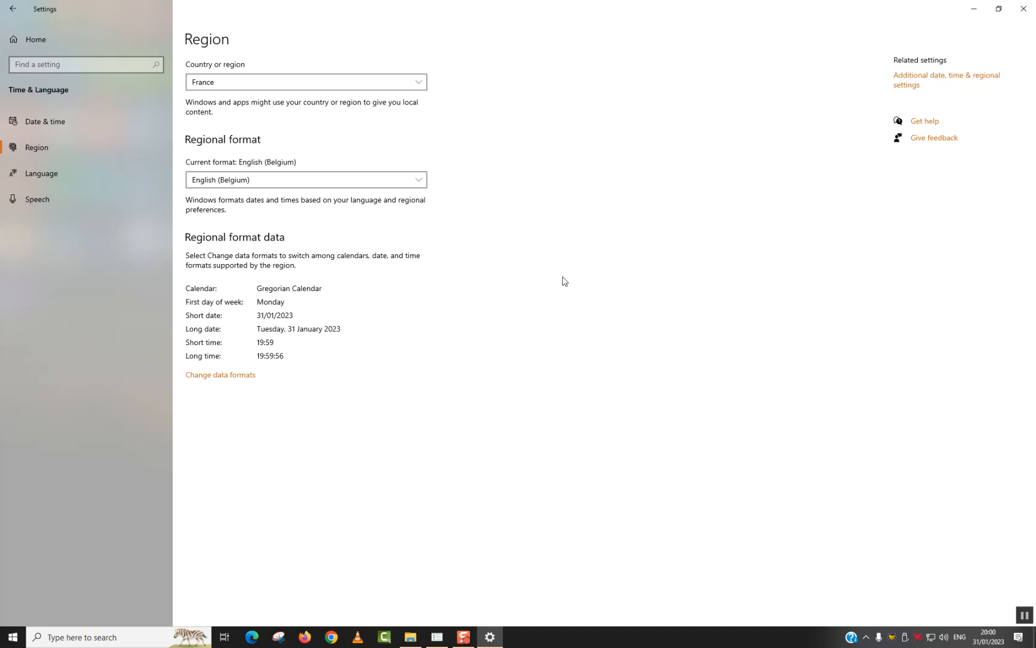